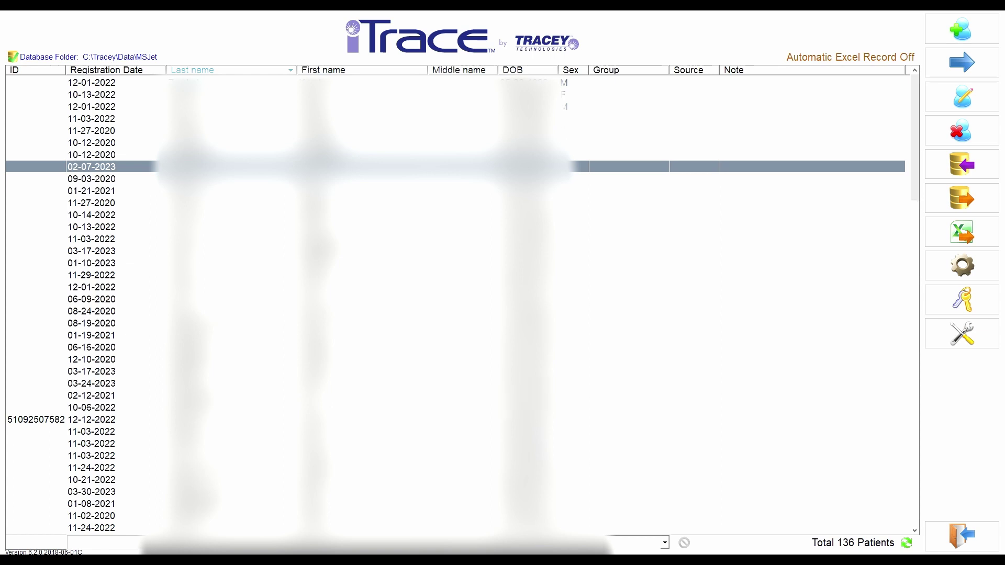
Open the patient's wavefront verification exam, jump to Point 128, and zoom the spot diagram out twice
left_click(974, 57)
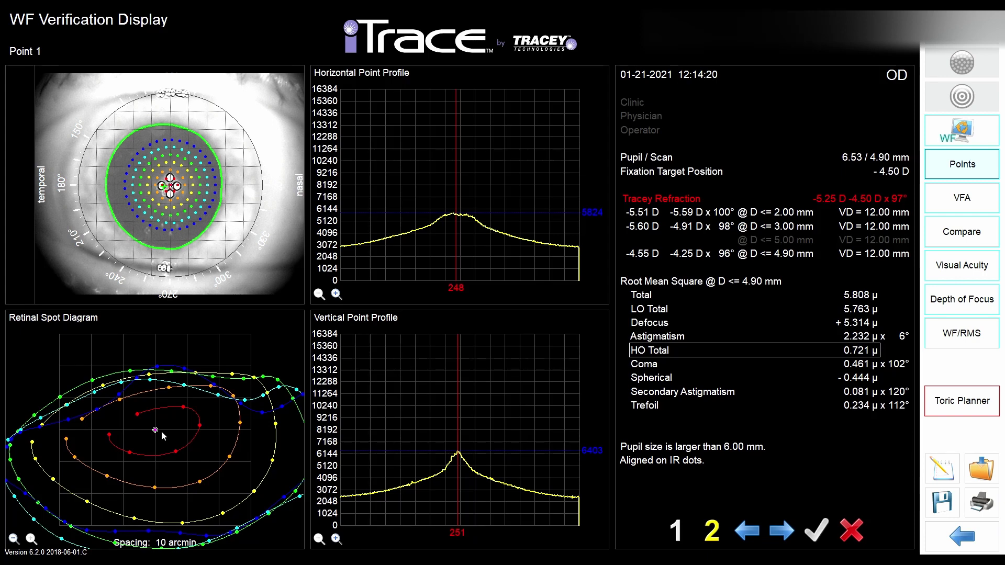
key("Left")
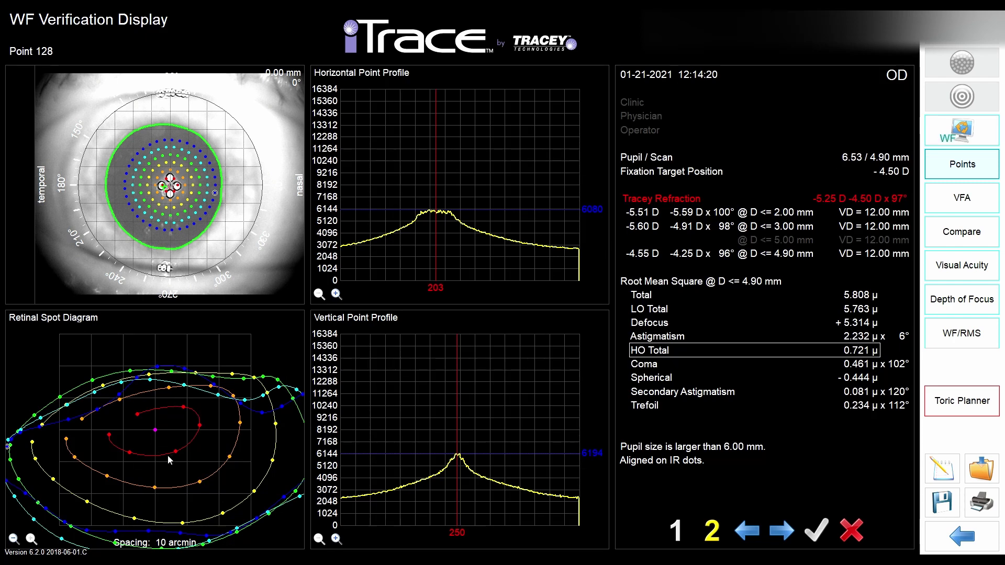
left_click(14, 540)
left_click(15, 540)
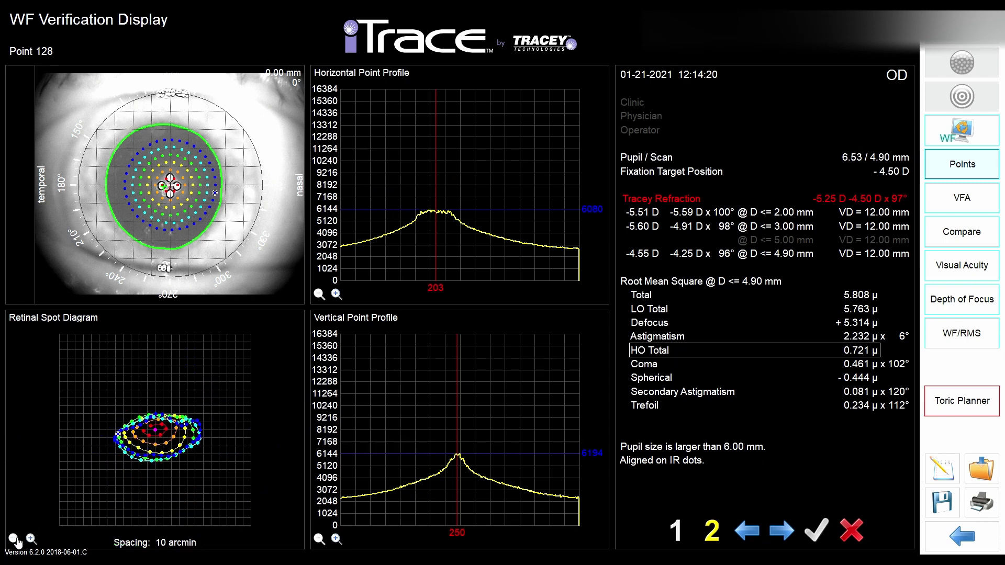
Magnify and reset the vertical point profile, then step through neighbouring scan points to Point 130
left_click(337, 539)
left_click(337, 539)
left_click(318, 539)
left_click(318, 539)
left_click(676, 532)
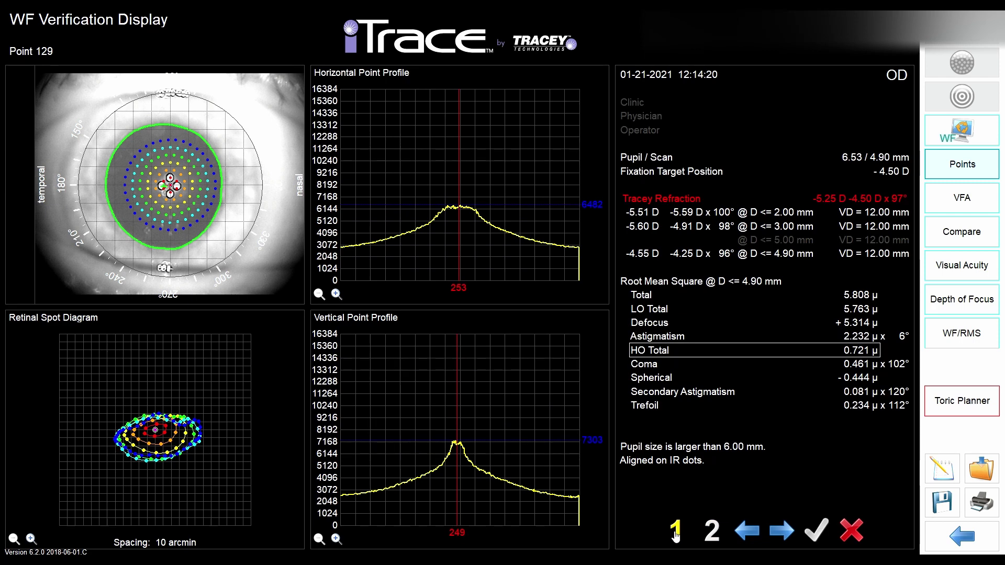
left_click(788, 532)
left_click(747, 534)
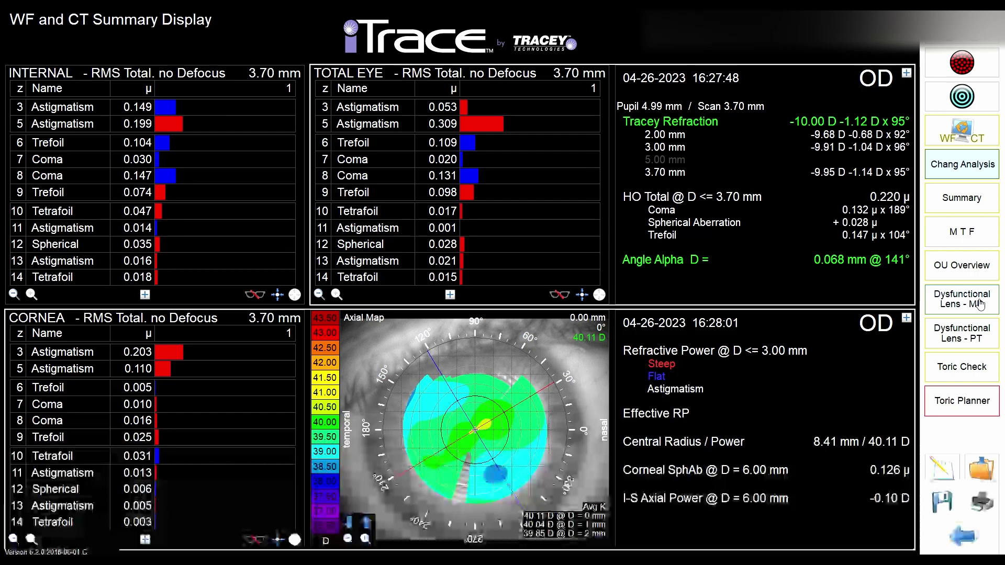
Open the right eye's Dysfunctional Lens Analysis and shift the corneal map scale up 0.25 D
left_click(979, 303)
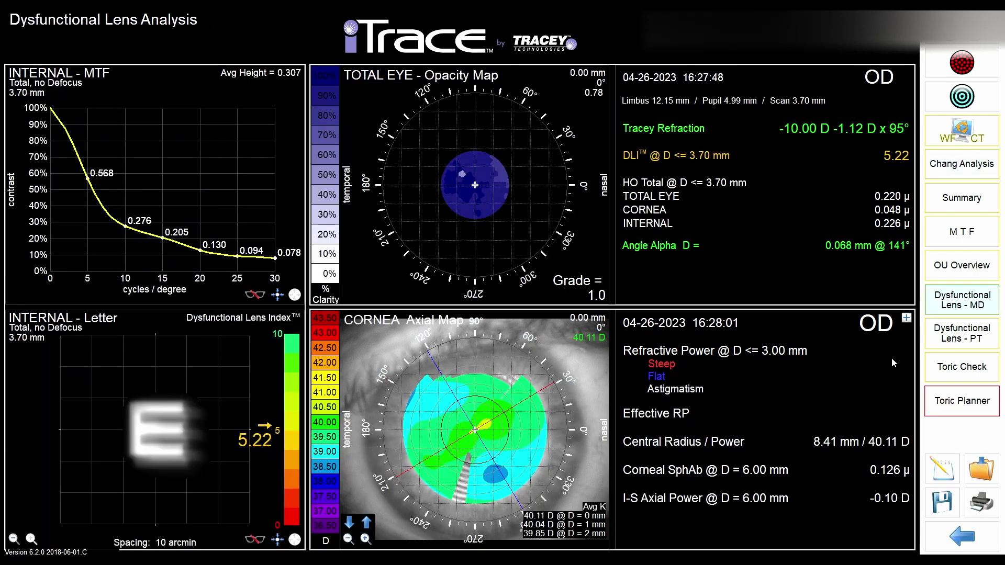
left_click(361, 525)
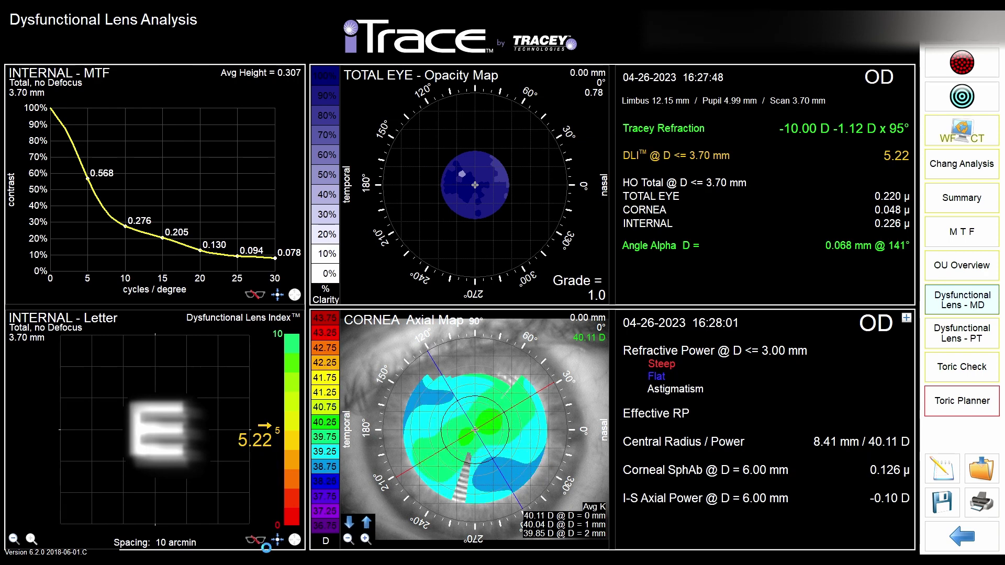
Switch the MTF and letter displays to higher-order aberrations only (HO Total)
left_click(257, 543)
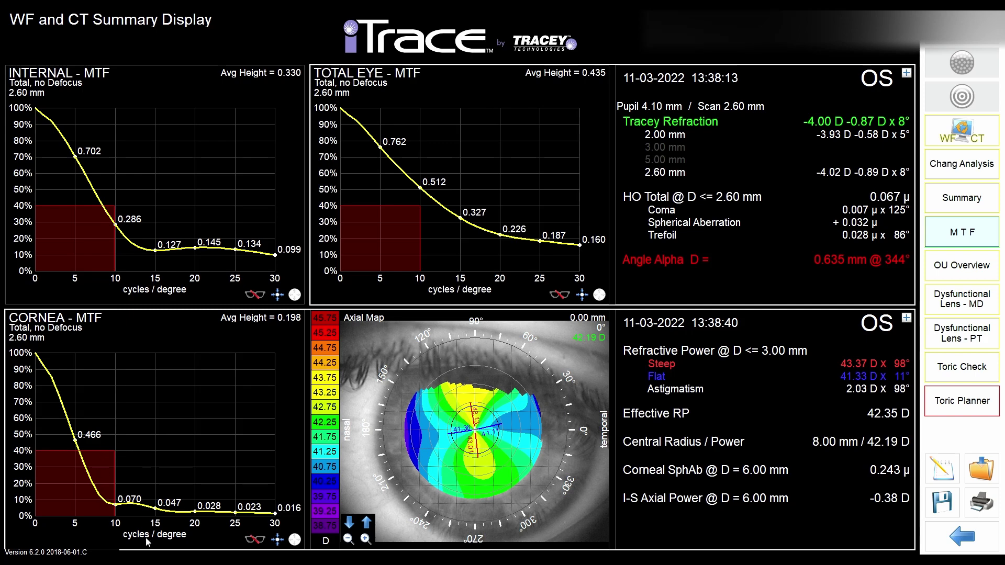
Toggle the MTF charts' glasses option to show HO Total aberrations
left_click(257, 297)
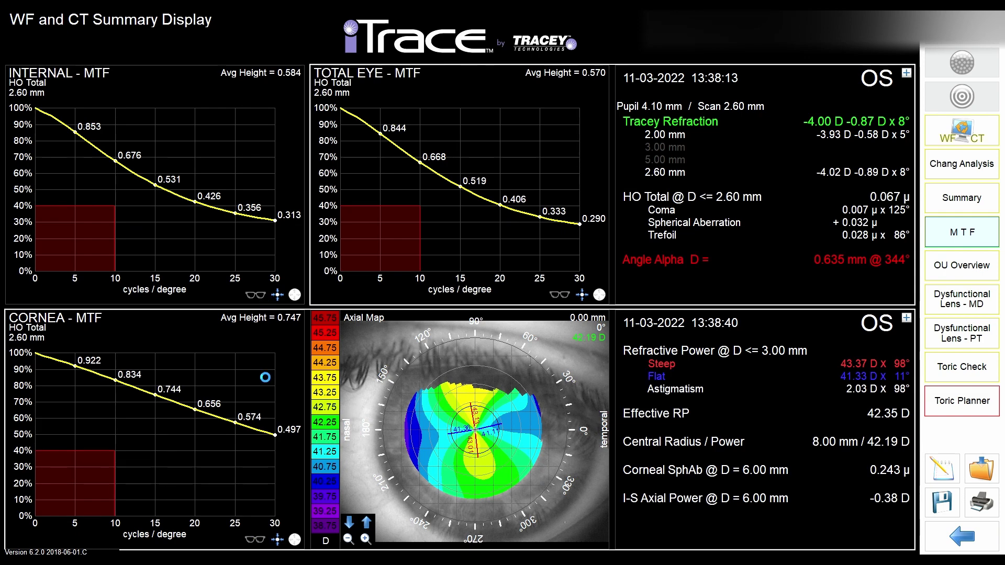
left_click(258, 296)
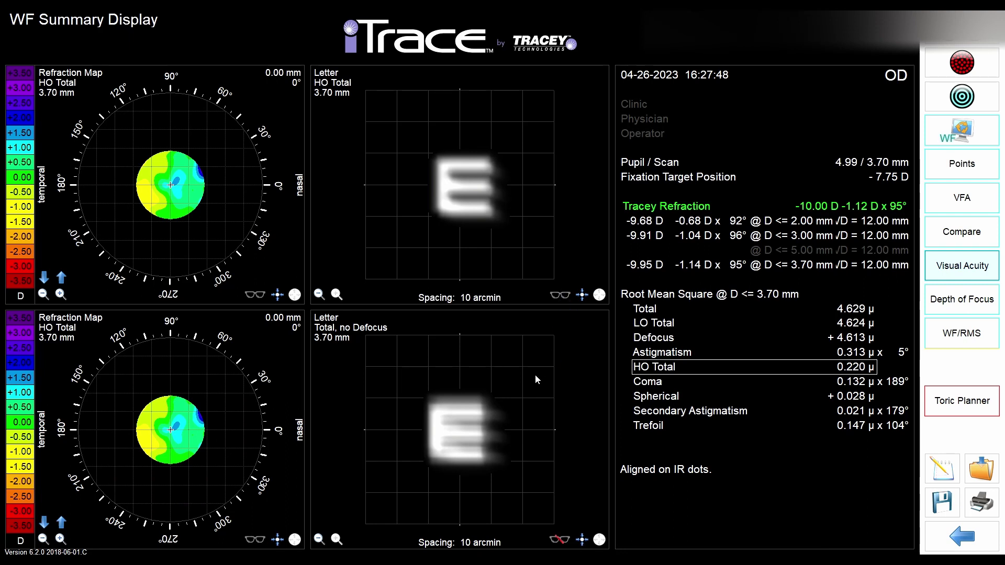
Show total aberrations in the upper letter image, then switch to the OD / OS comparison
left_click(560, 296)
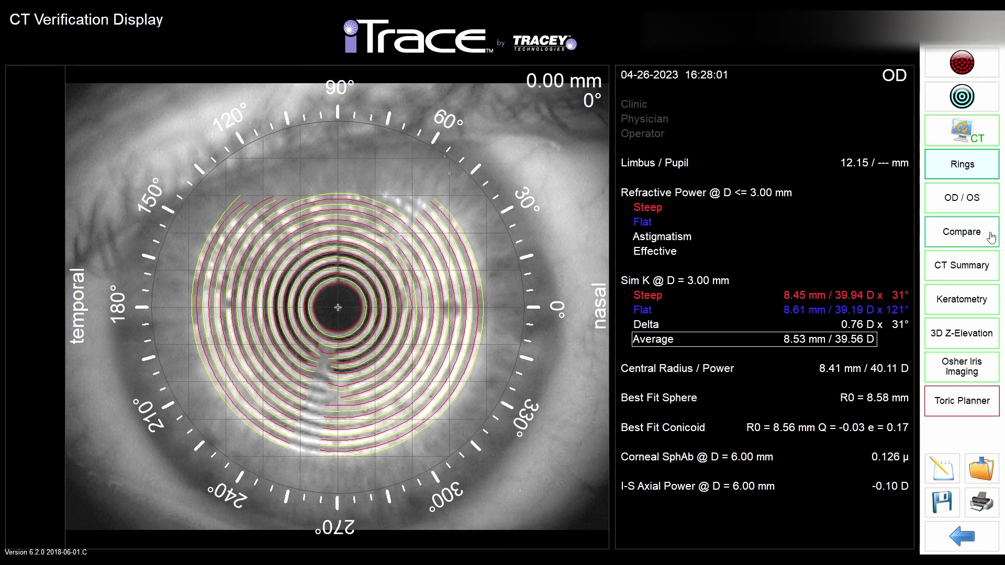
left_click(985, 205)
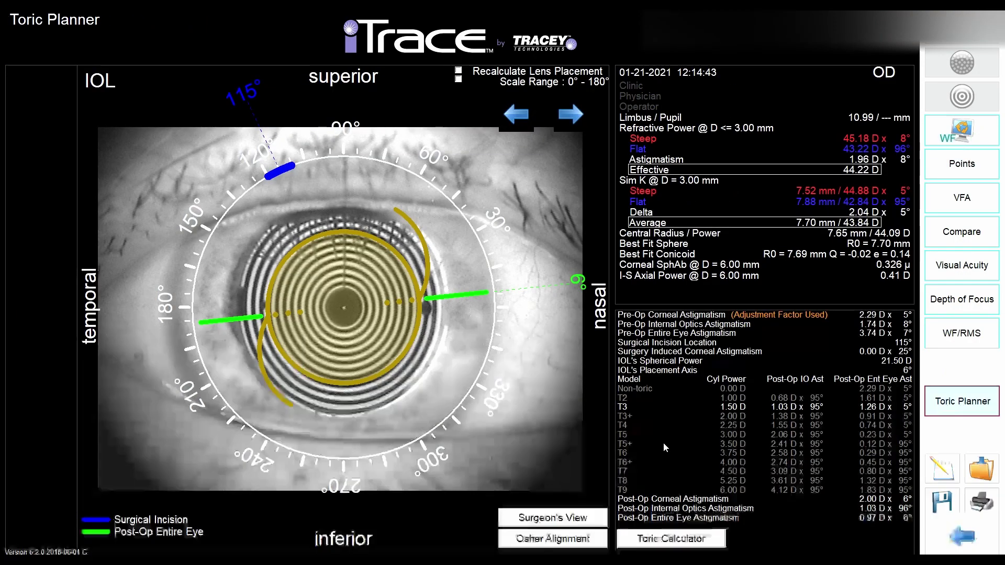
Move the toric incision marker to about 30°, then 109°, finally settling at 17°
mouse_move(279, 171)
left_mouse_down()
mouse_move(460, 208)
mouse_move(474, 240)
left_mouse_up()
mouse_move(492, 310)
left_mouse_down()
mouse_move(448, 202)
mouse_move(284, 170)
mouse_move(207, 242)
mouse_move(444, 188)
left_mouse_up()
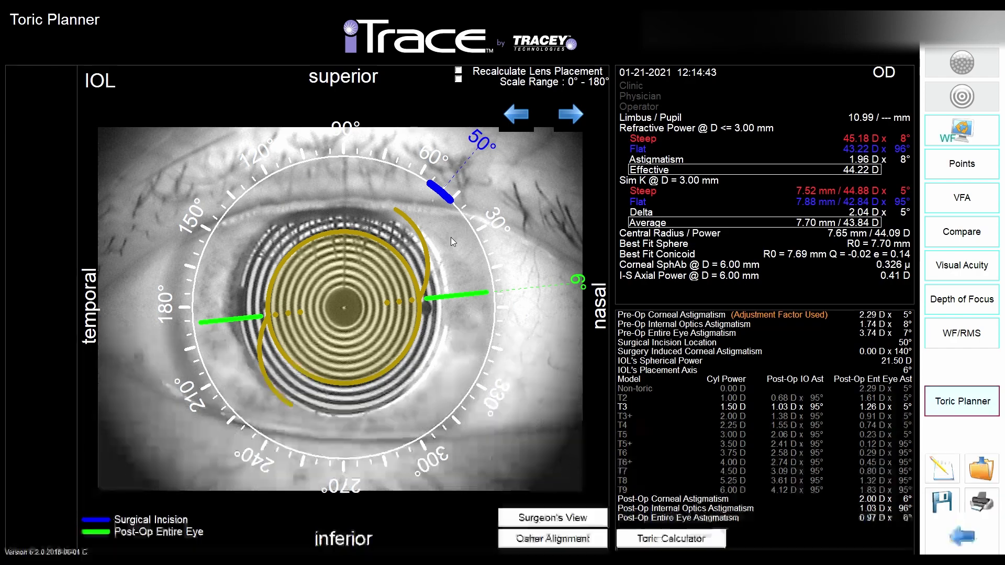
mouse_move(424, 240)
left_mouse_down()
mouse_move(372, 202)
mouse_move(421, 238)
mouse_move(453, 300)
left_mouse_up()
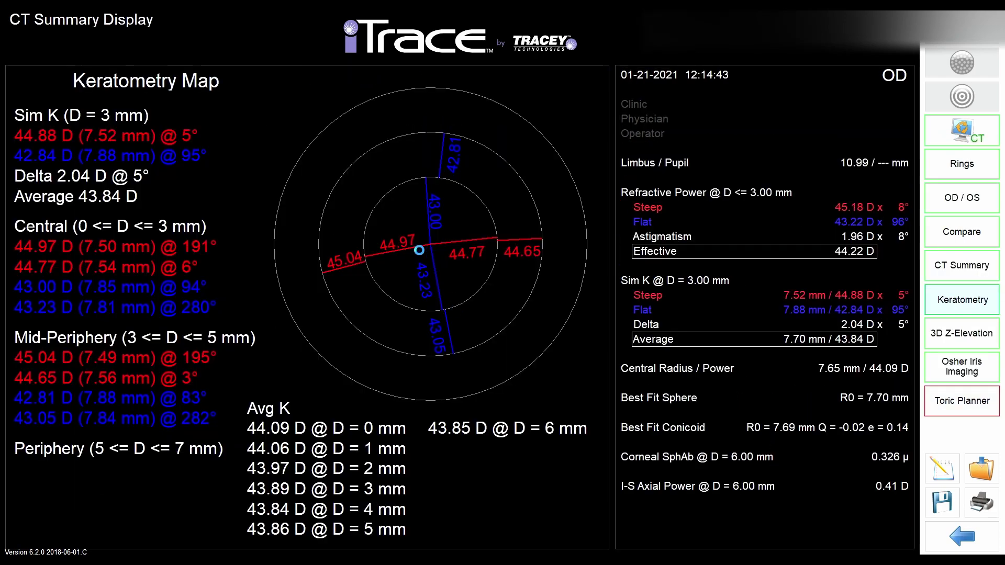
Show the Zernike RMS table as Total, no Defocus at 7.33 mm, in a rotated 3-D chart
left_click(410, 241)
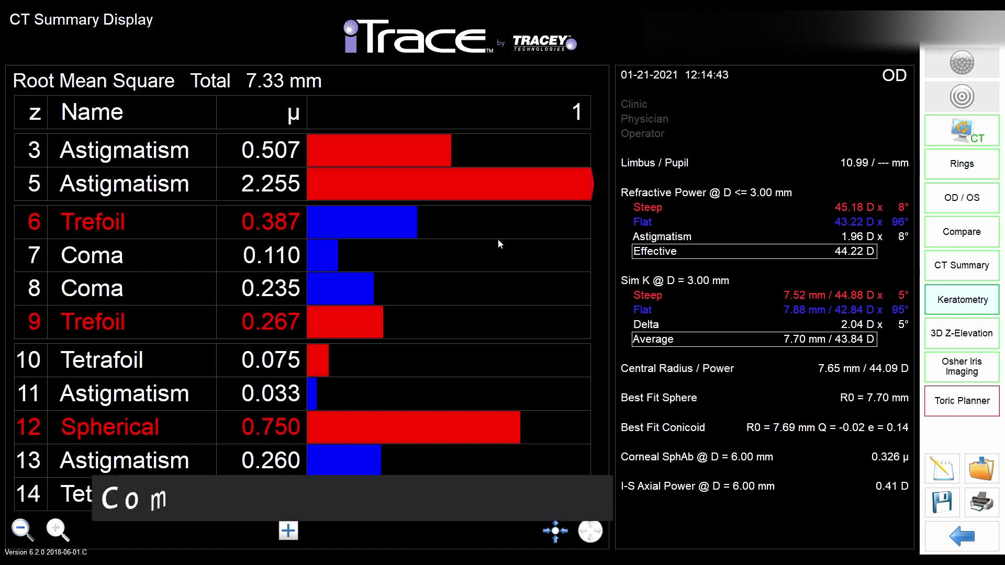
left_click(534, 275)
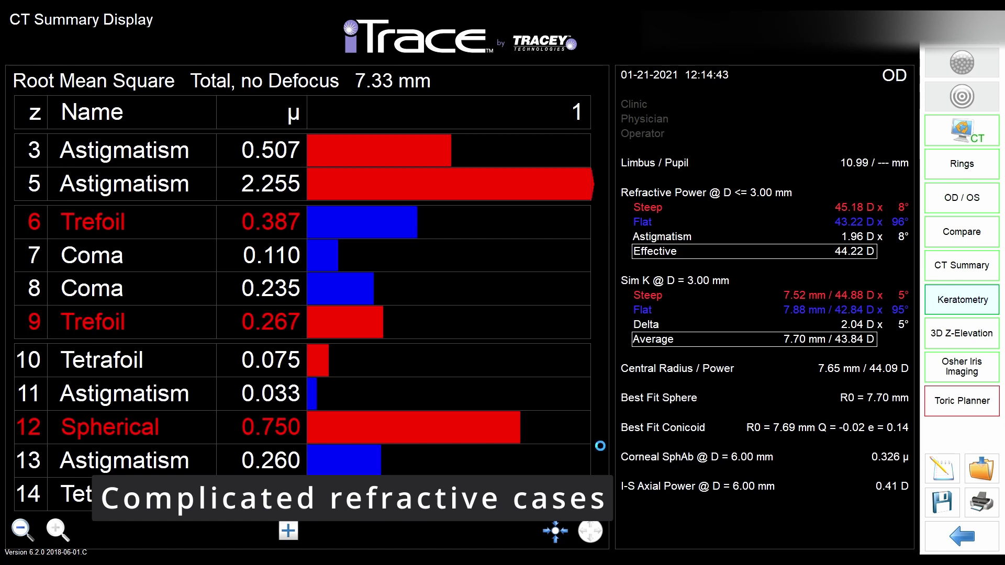
left_click(498, 356)
left_click_drag(498, 356, 463, 363)
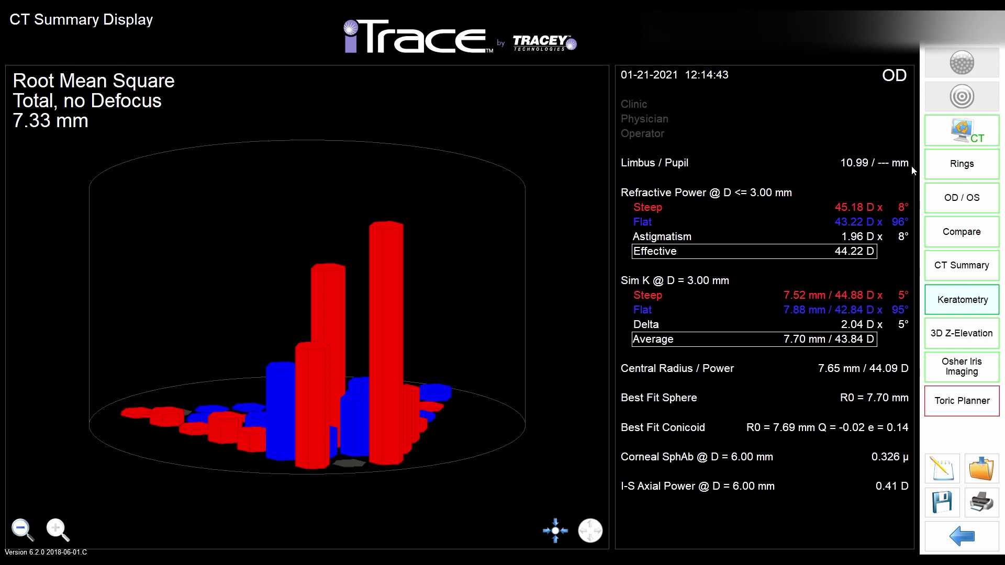
Bring up the WF Summary maps and remove defocus, giving Total RMS 2.345 µ
left_click(962, 168)
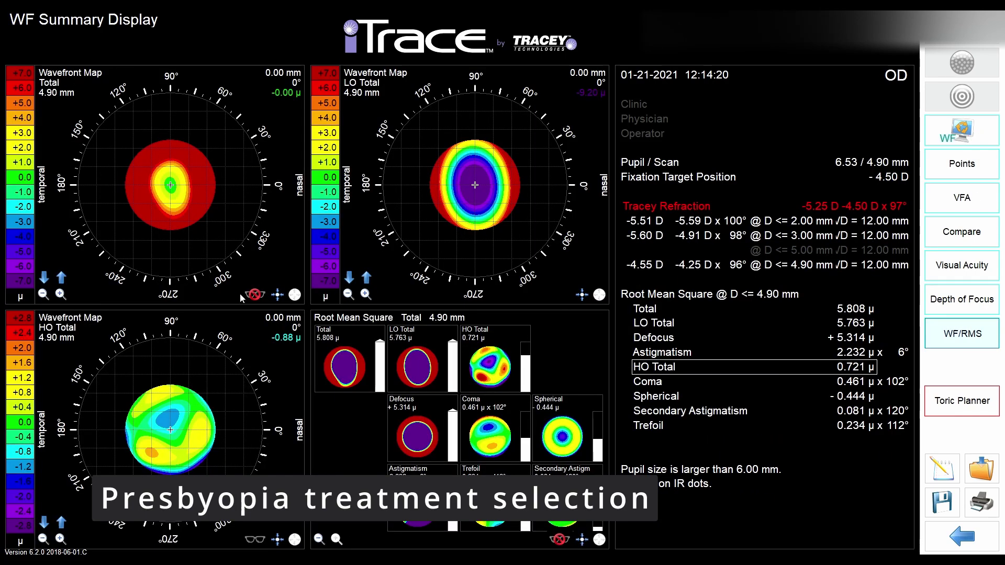
left_click(256, 296)
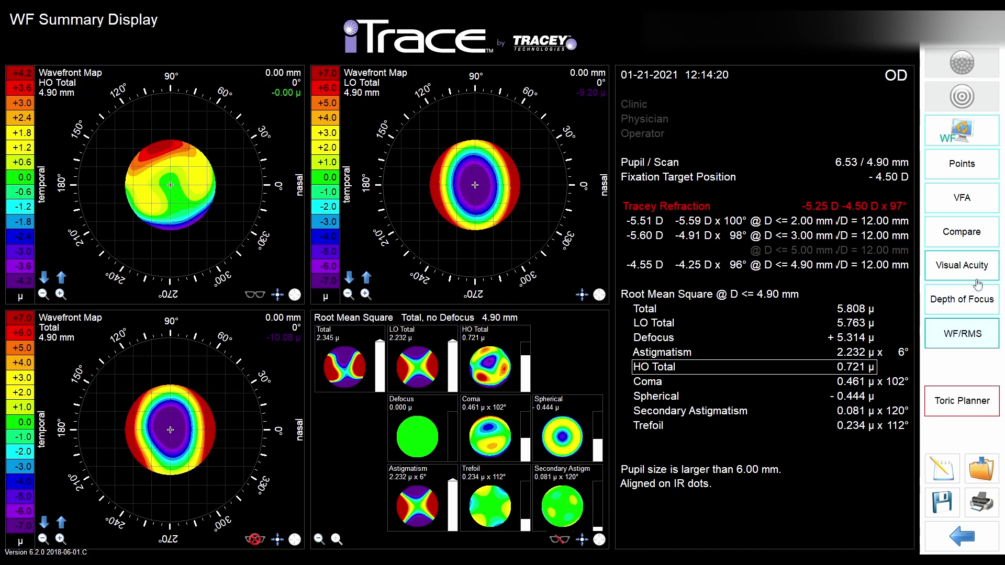
View the simulated visual acuity, then switch to the WF Verification Display at Point 1
left_click(973, 269)
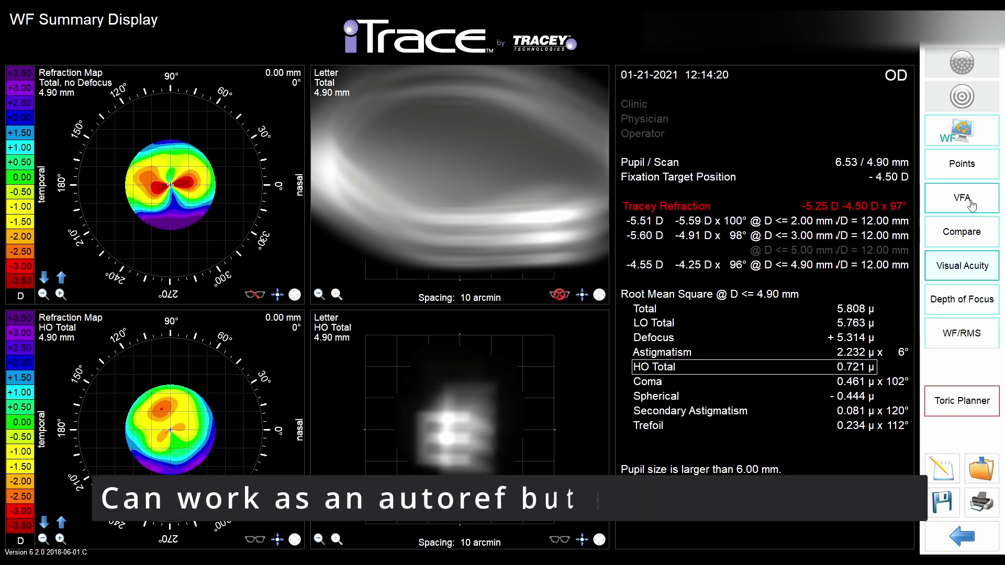
left_click(981, 168)
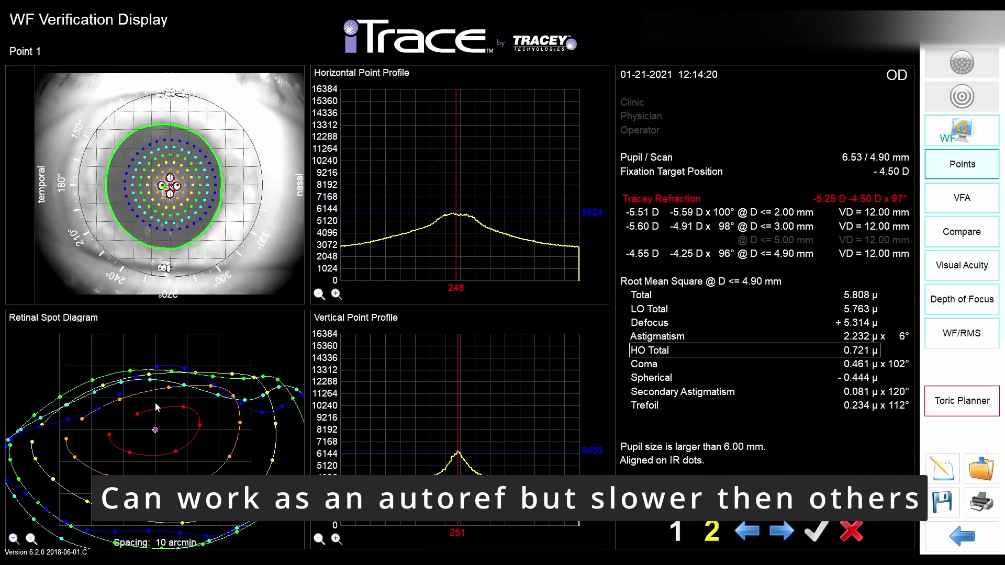
Zoom the retinal spot diagram out once and then back in
left_click(14, 539)
left_click(32, 540)
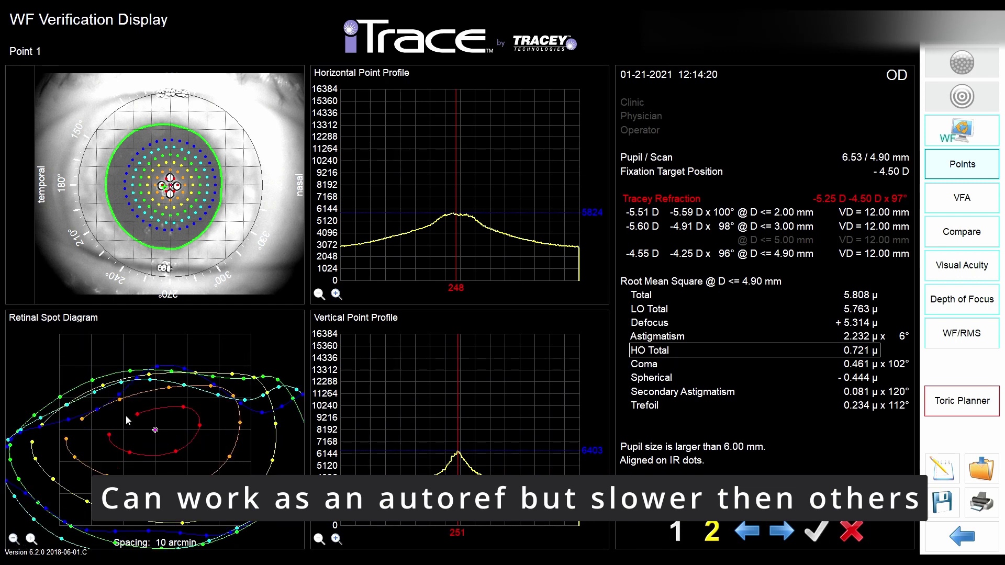